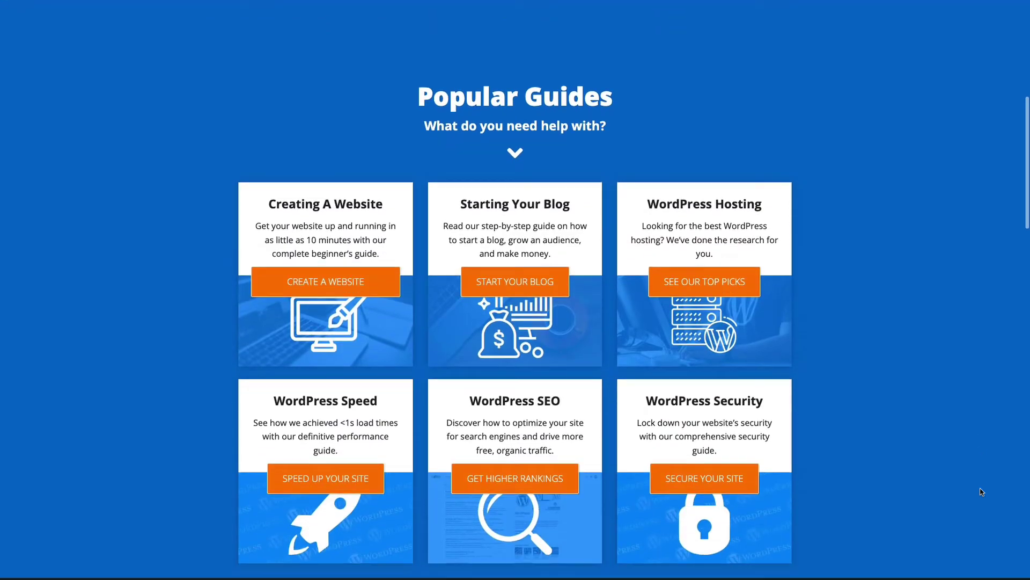
scroll(982, 491, down, 2)
scroll(981, 491, down, 2)
scroll(981, 491, down, 4)
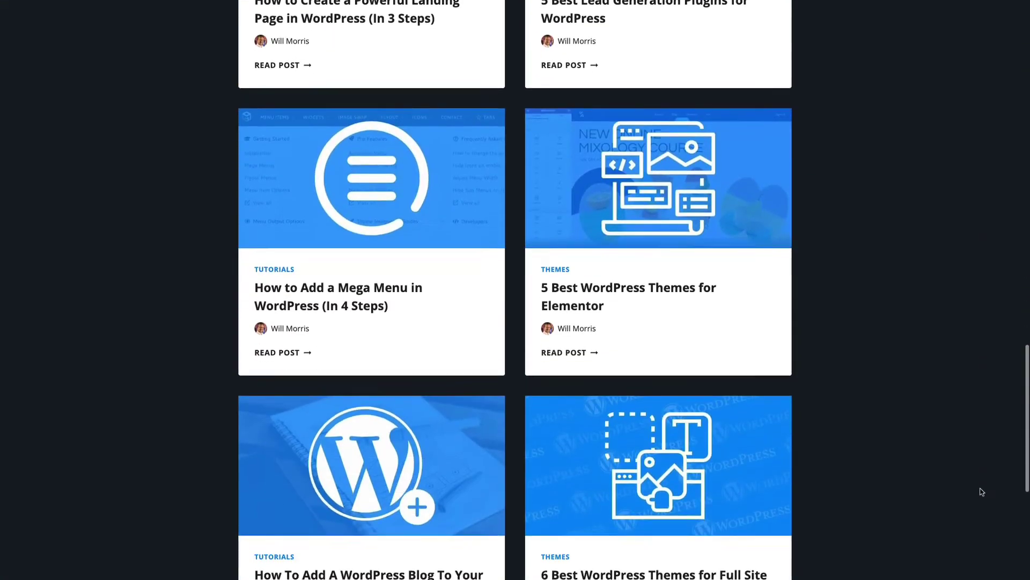
scroll(982, 491, down, 4)
scroll(981, 491, down, 1)
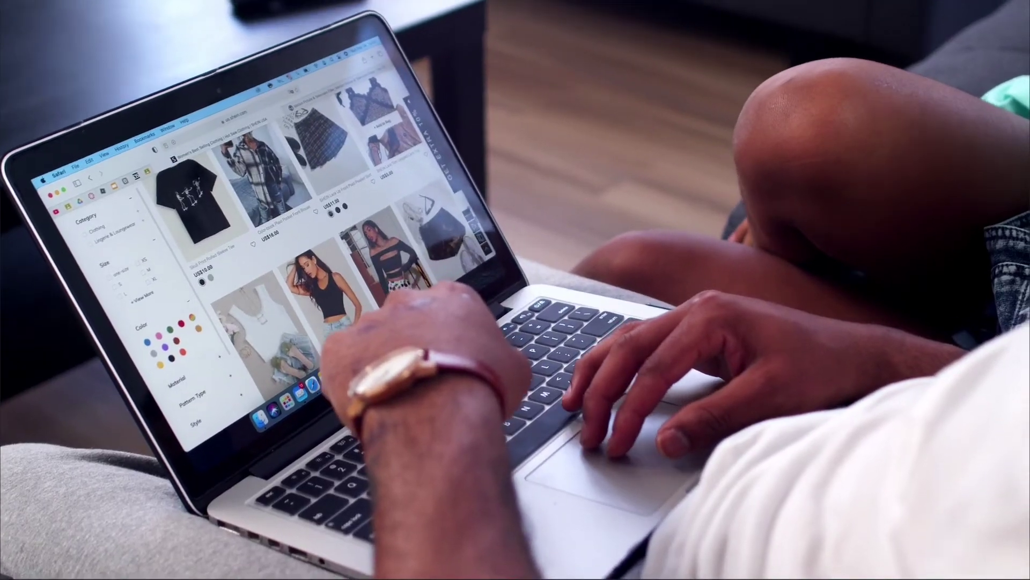